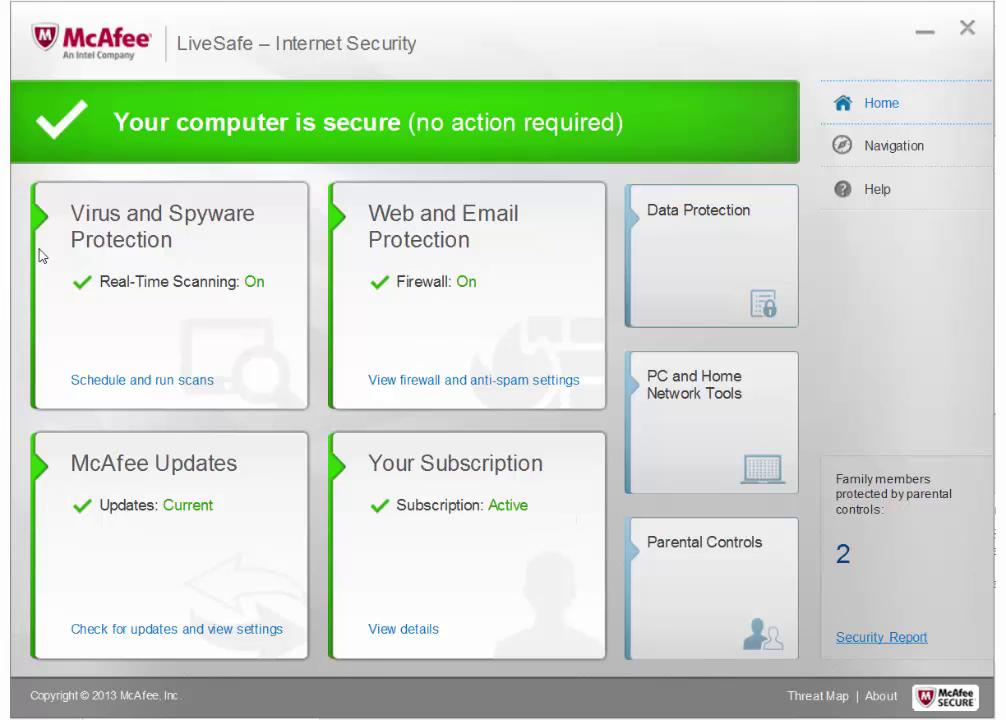
- Open the Parental Controls settings page with the Administrator Password, Protect Your Family and Report options
click(761, 552)
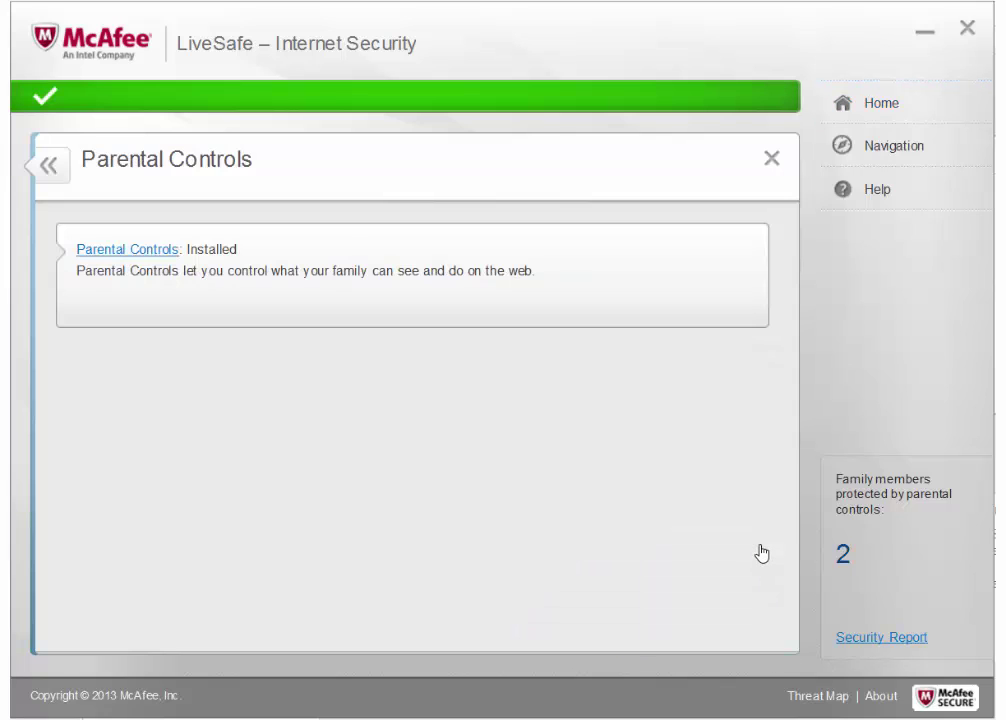
click(136, 251)
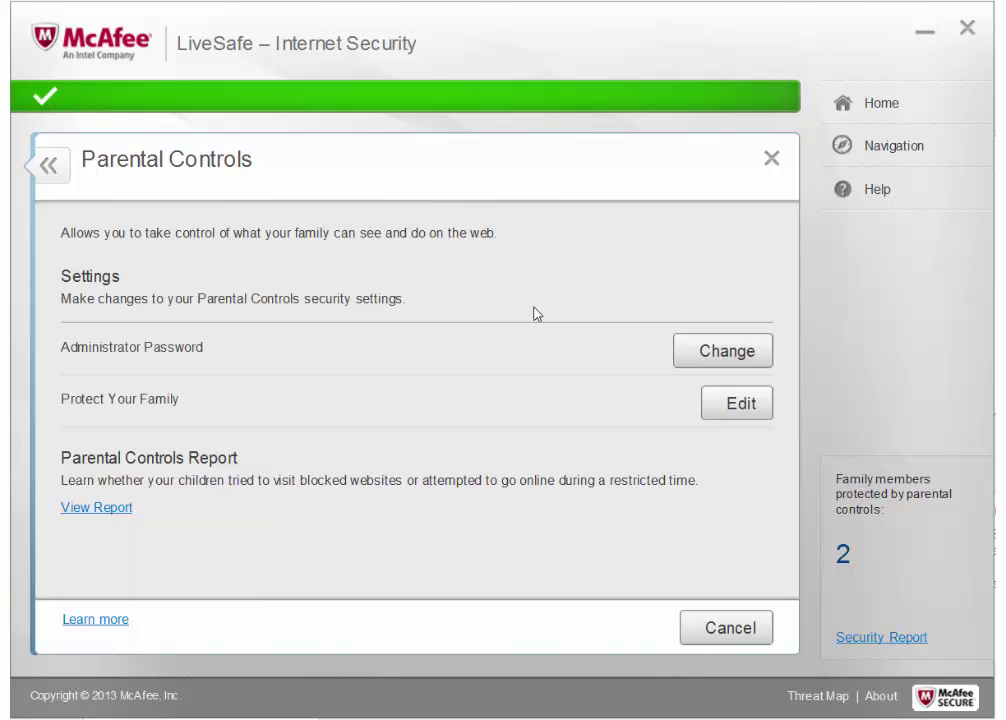
- Start editing Protect Your Family and enter the administrator password
click(738, 405)
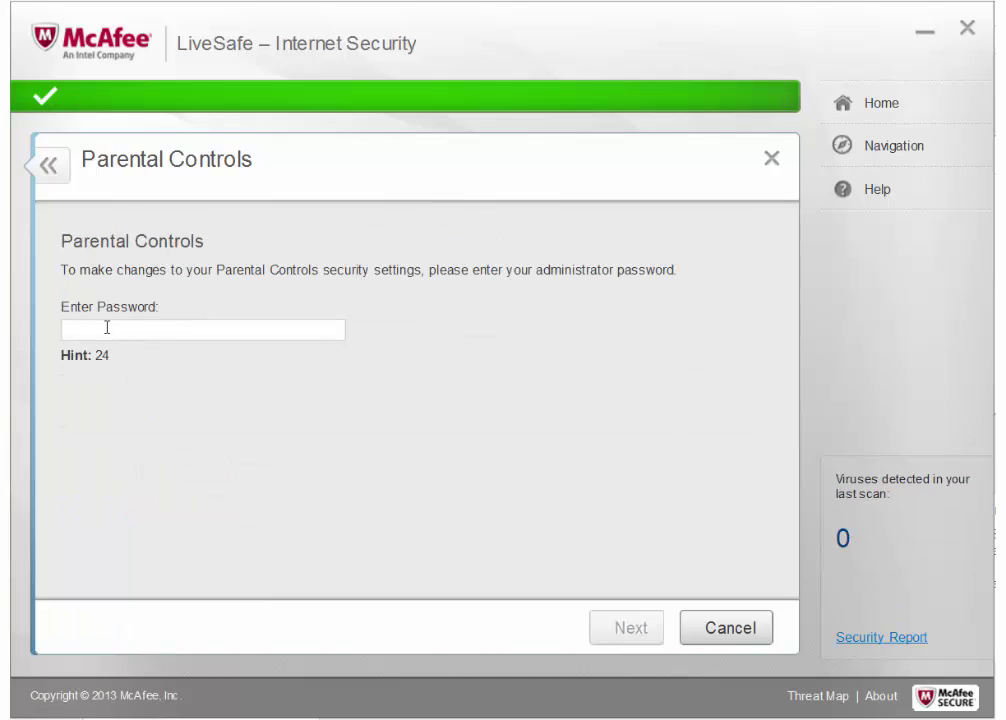
text(123)
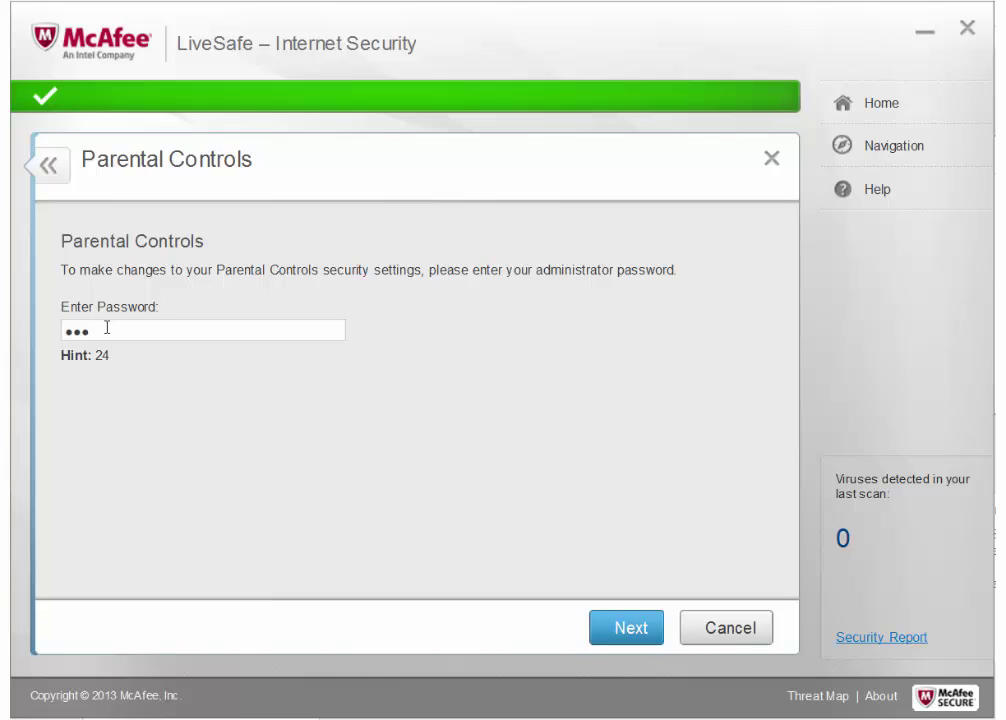
text(4567890)
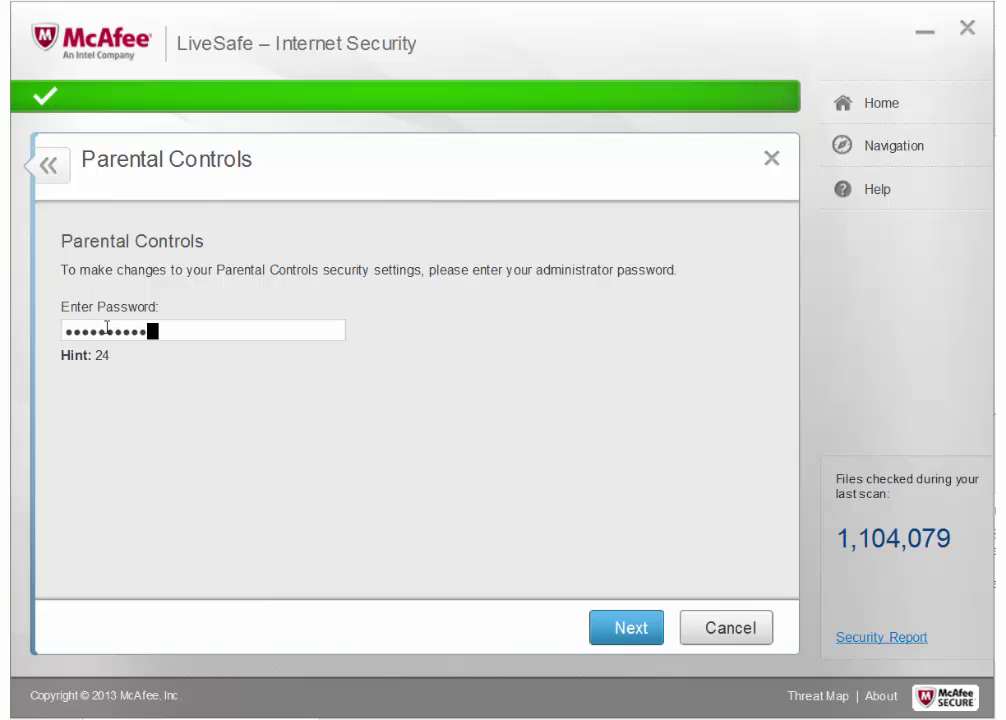
- Submit the administrator password and review which Windows users are protected
click(646, 624)
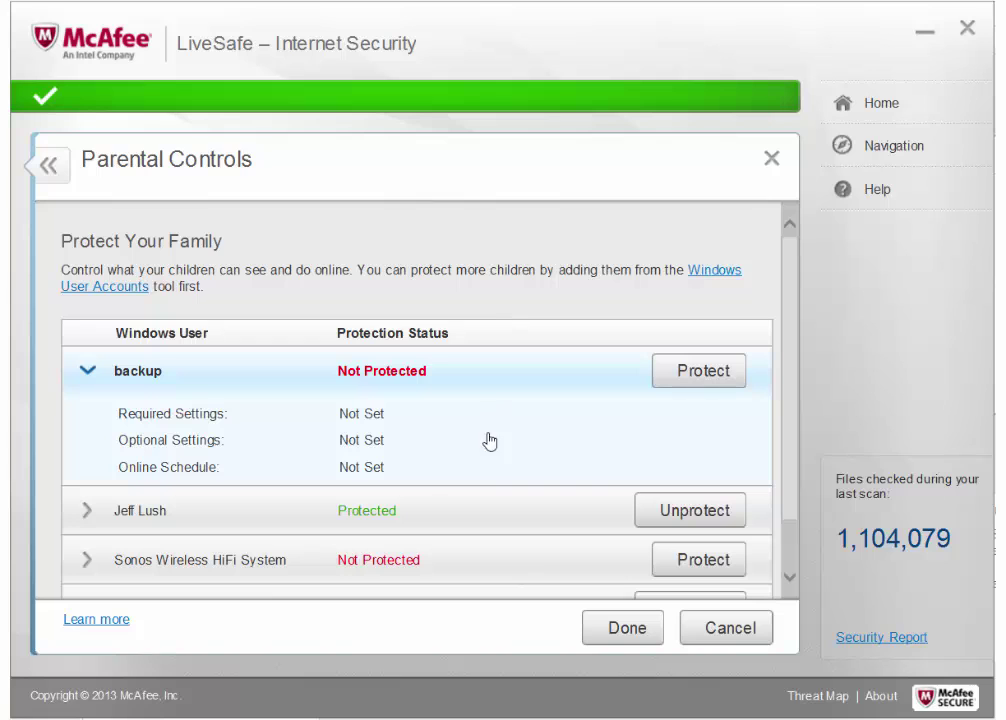
scroll(468, 428, down, 1)
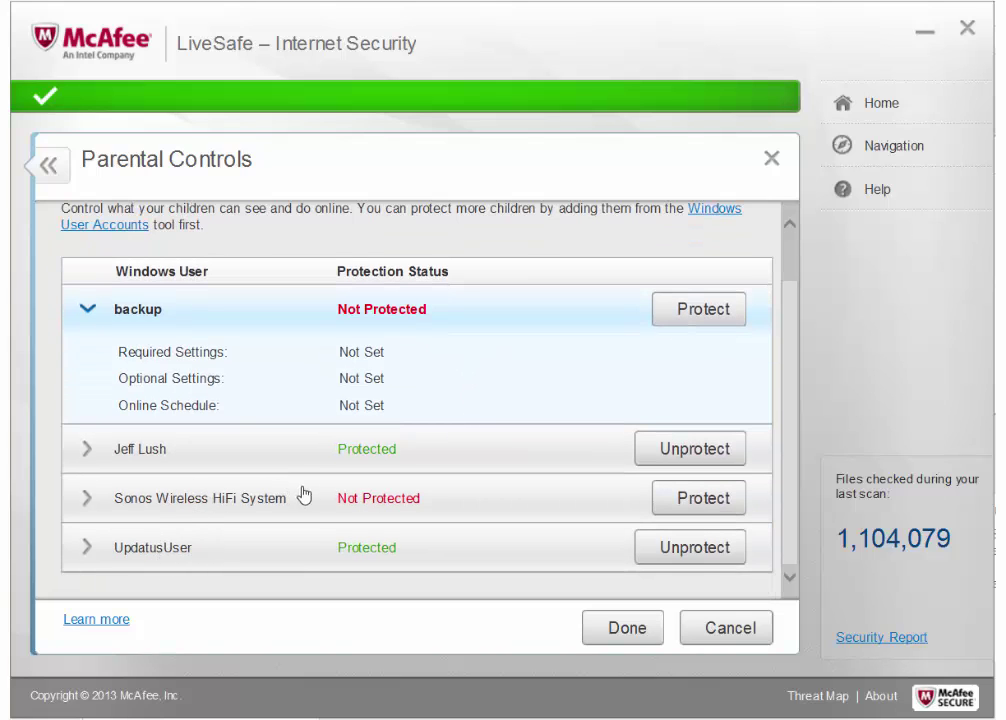
scroll(330, 498, up, 1)
scroll(330, 498, down, 1)
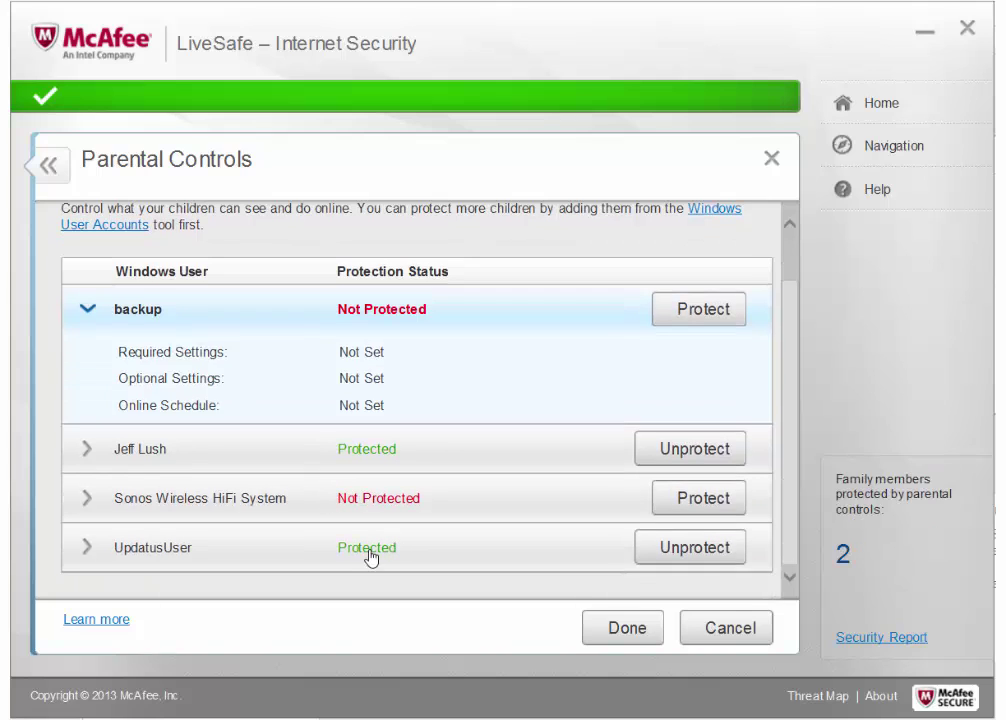
scroll(444, 515, up, 1)
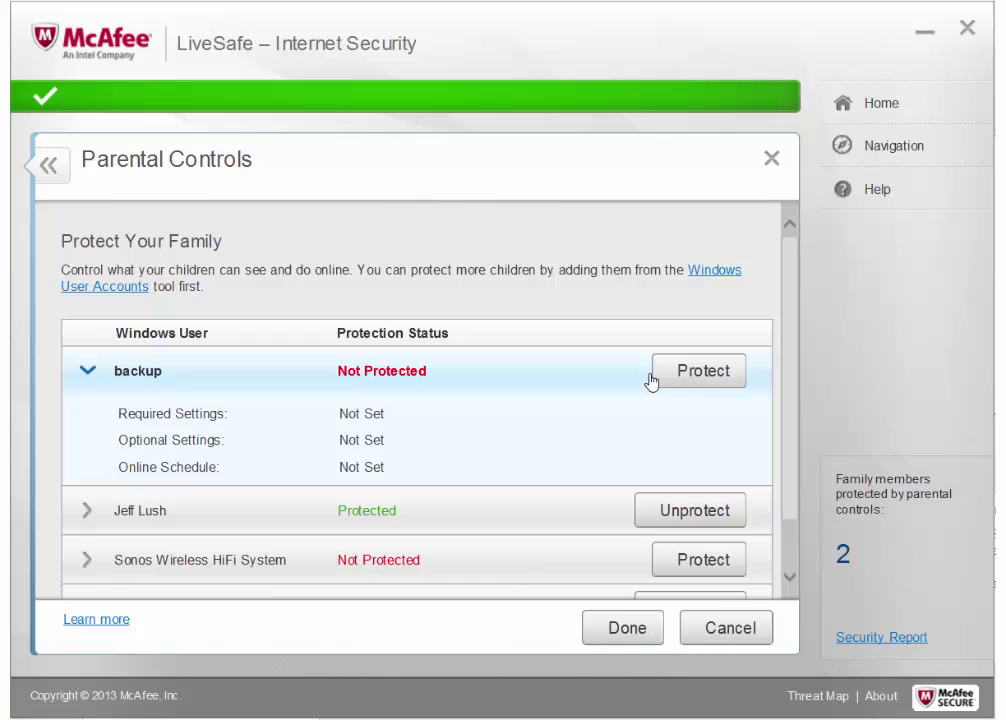
- Protect the backup user and accept the administrator warning to reach Required Settings
click(683, 375)
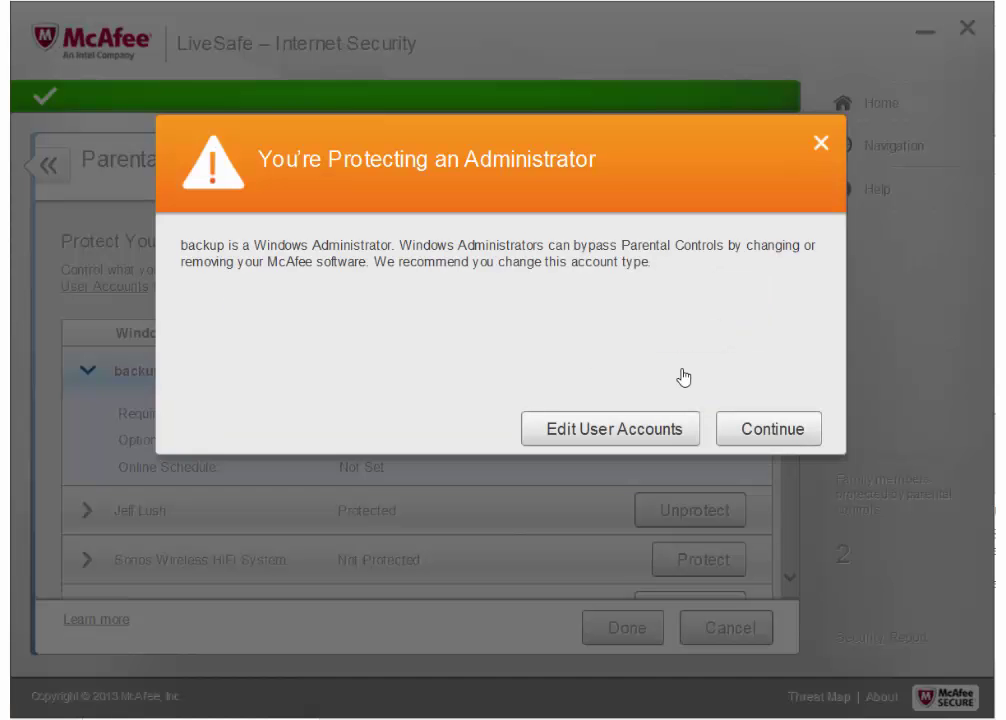
click(779, 440)
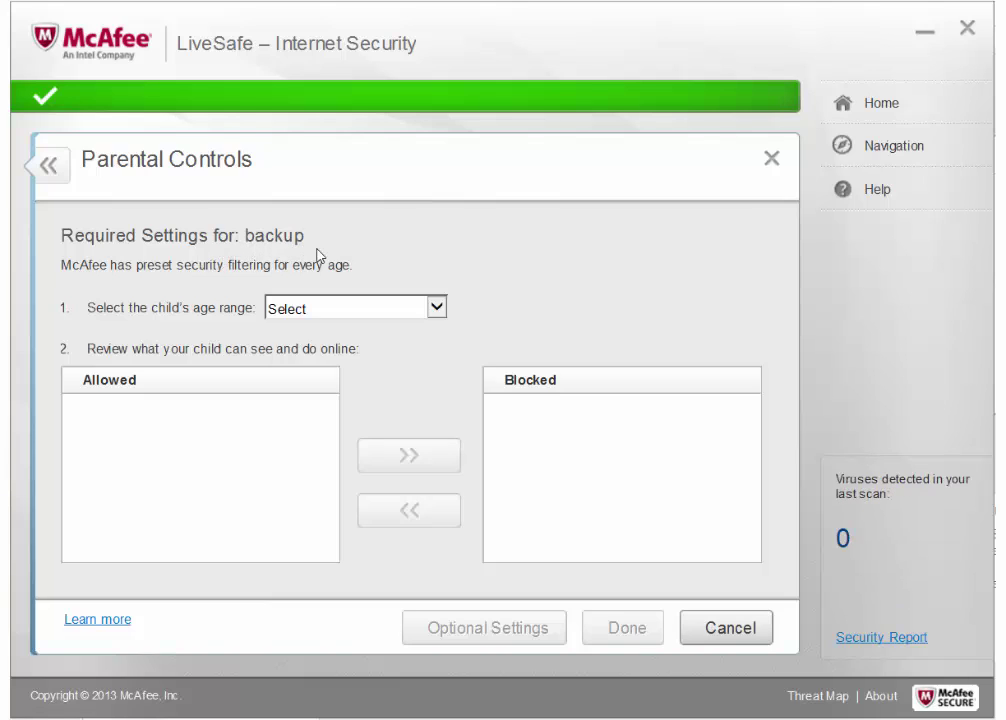
- Try the Under 5, 6-8 and 16-18 years age ranges for backup
click(376, 311)
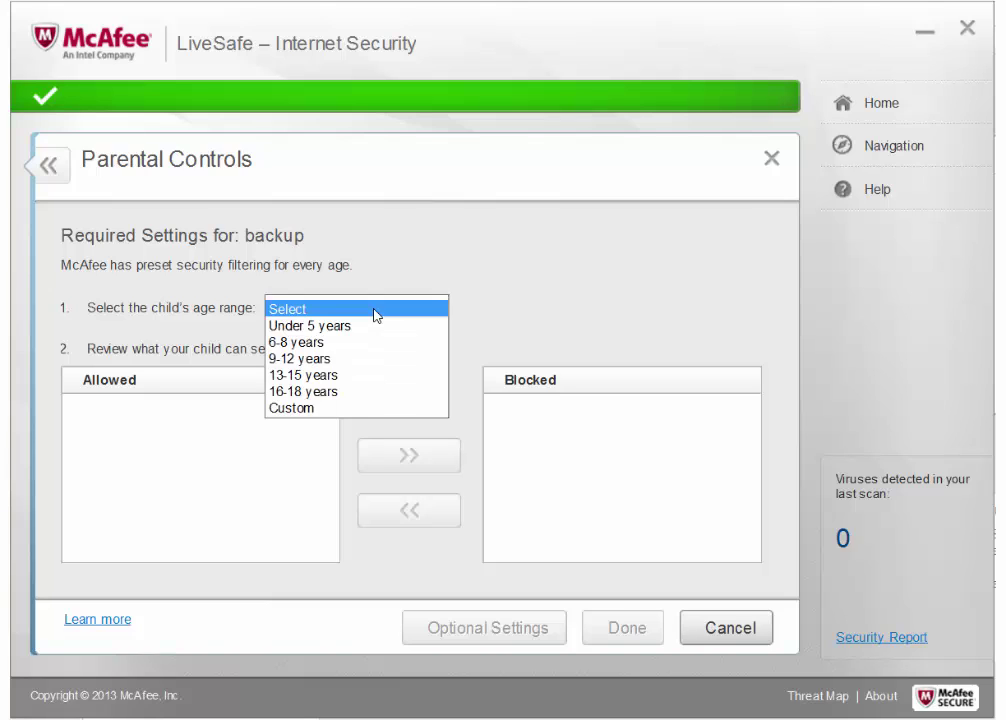
click(352, 330)
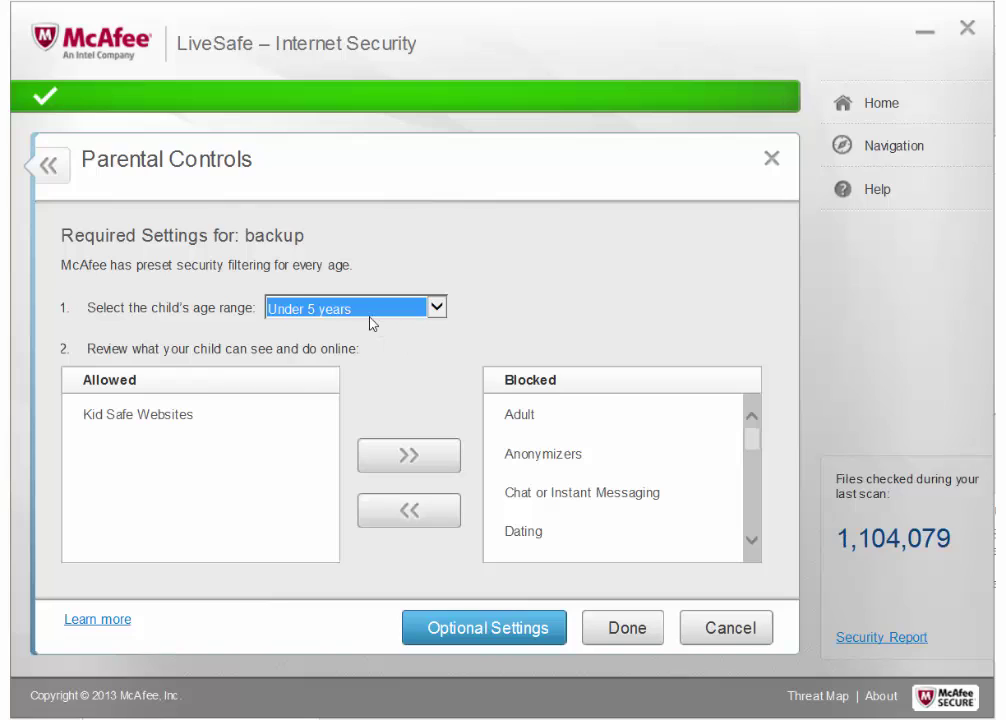
click(375, 309)
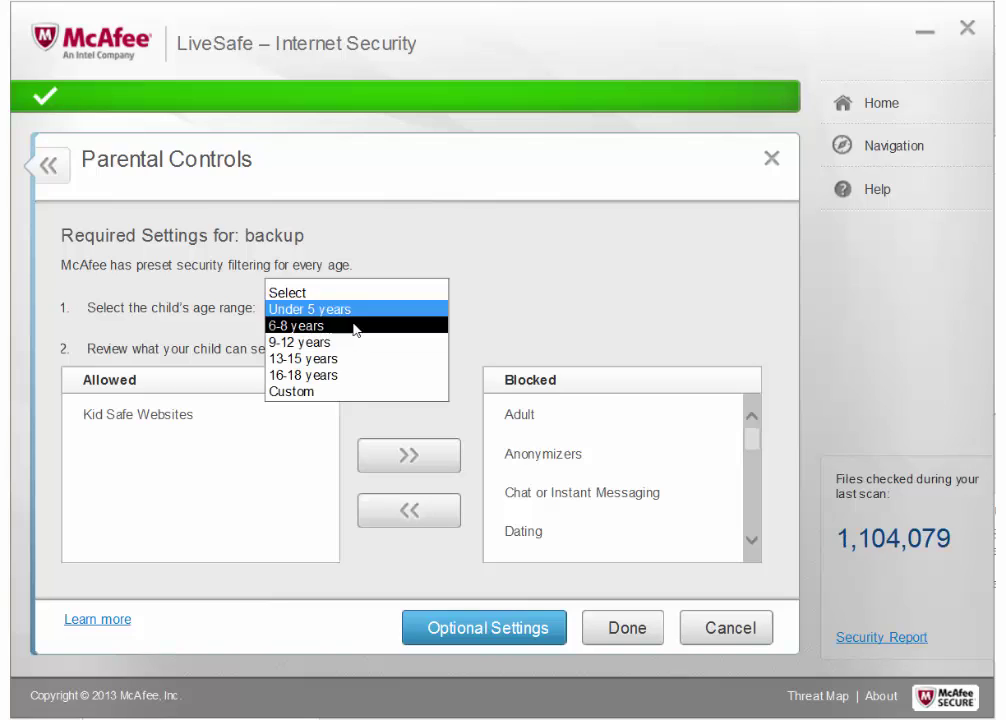
click(355, 326)
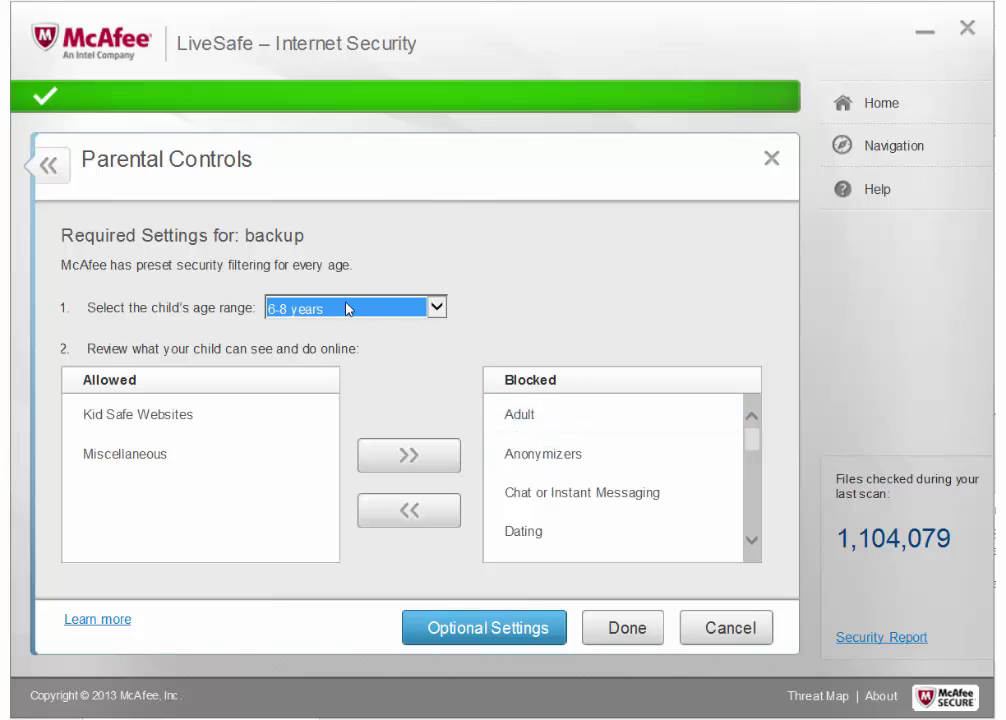
click(413, 308)
click(392, 360)
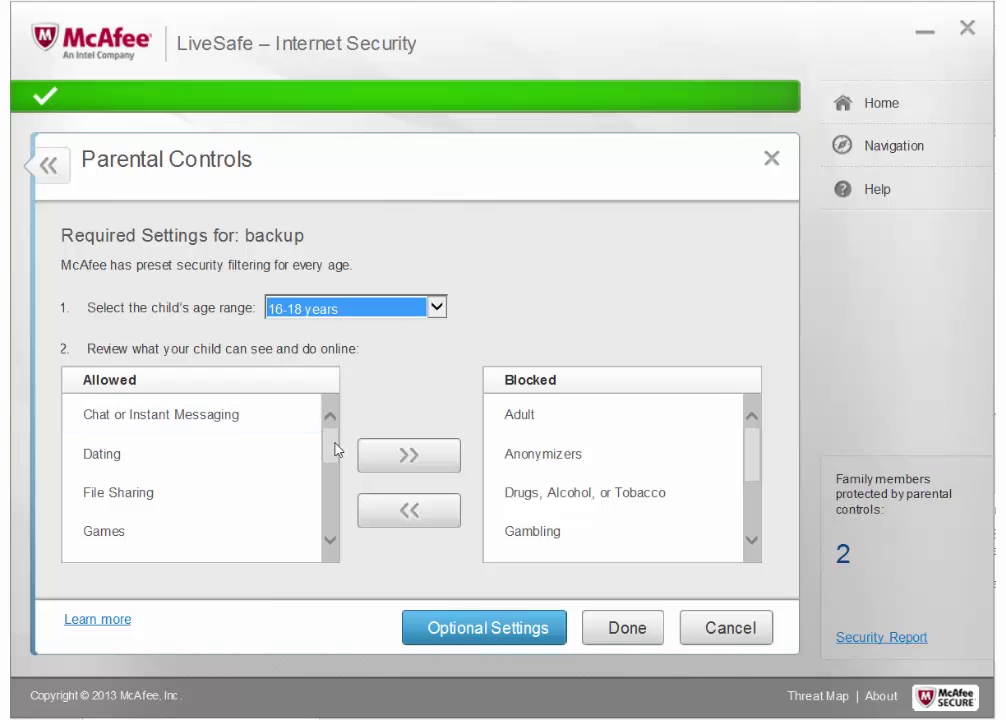
drag(332, 449, 338, 505)
- Try 9-12 and 6-8 years, then settle on Under 5 years
click(356, 316)
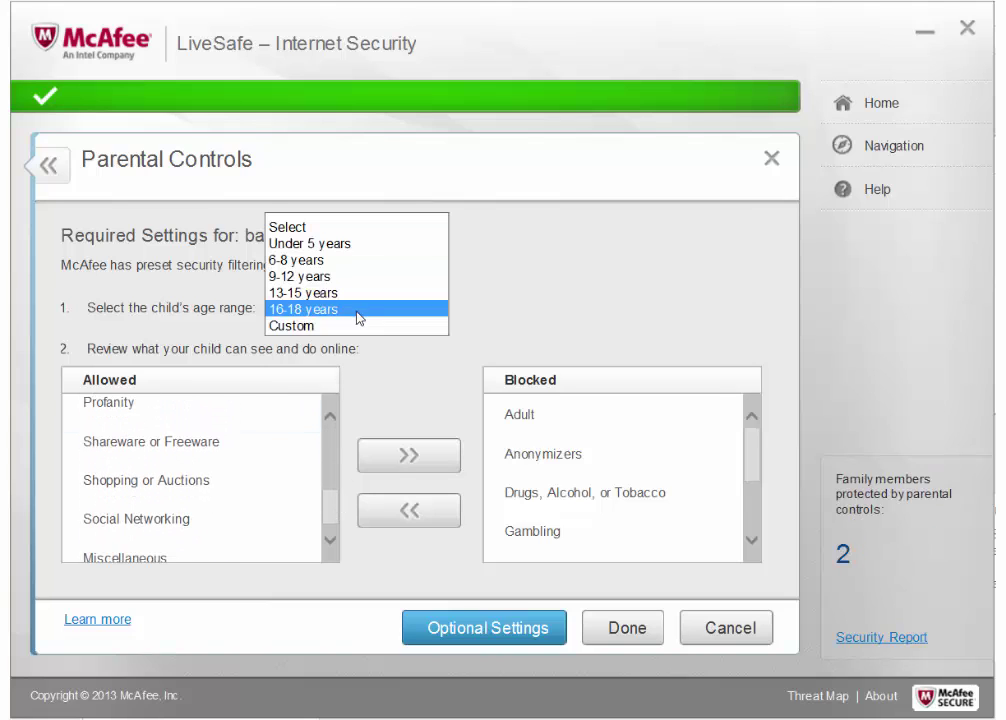
click(359, 278)
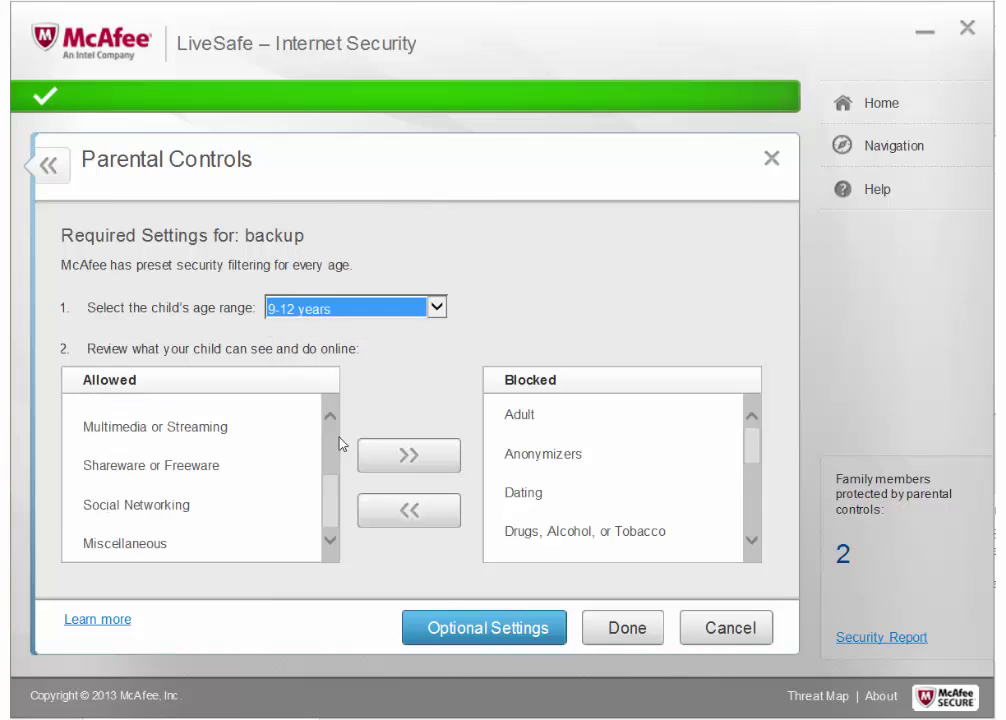
drag(332, 507, 332, 442)
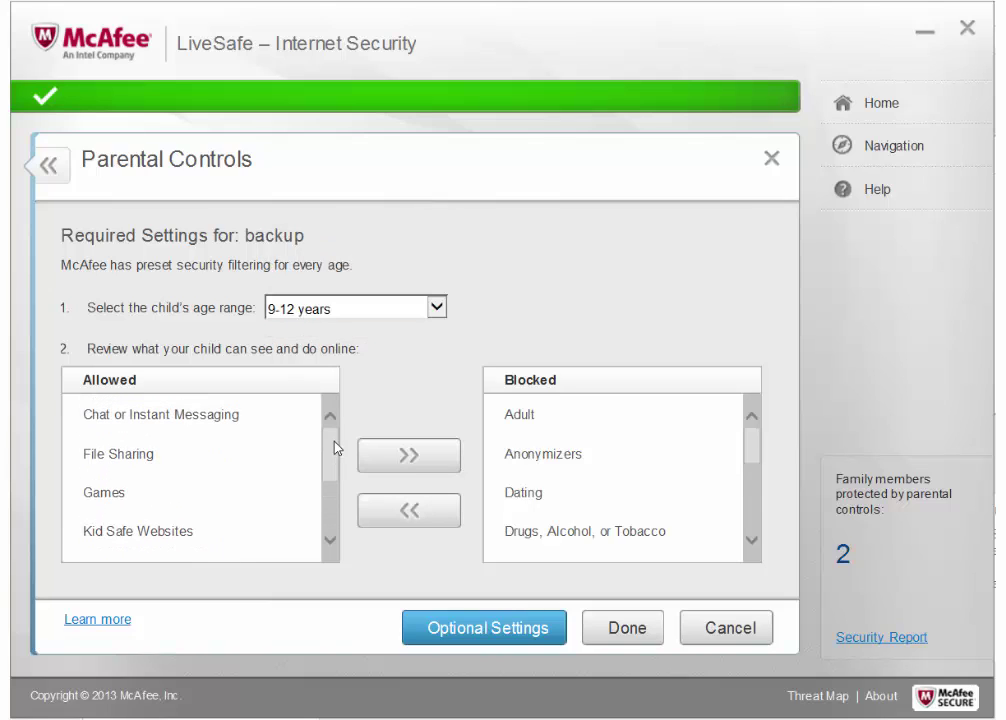
click(361, 317)
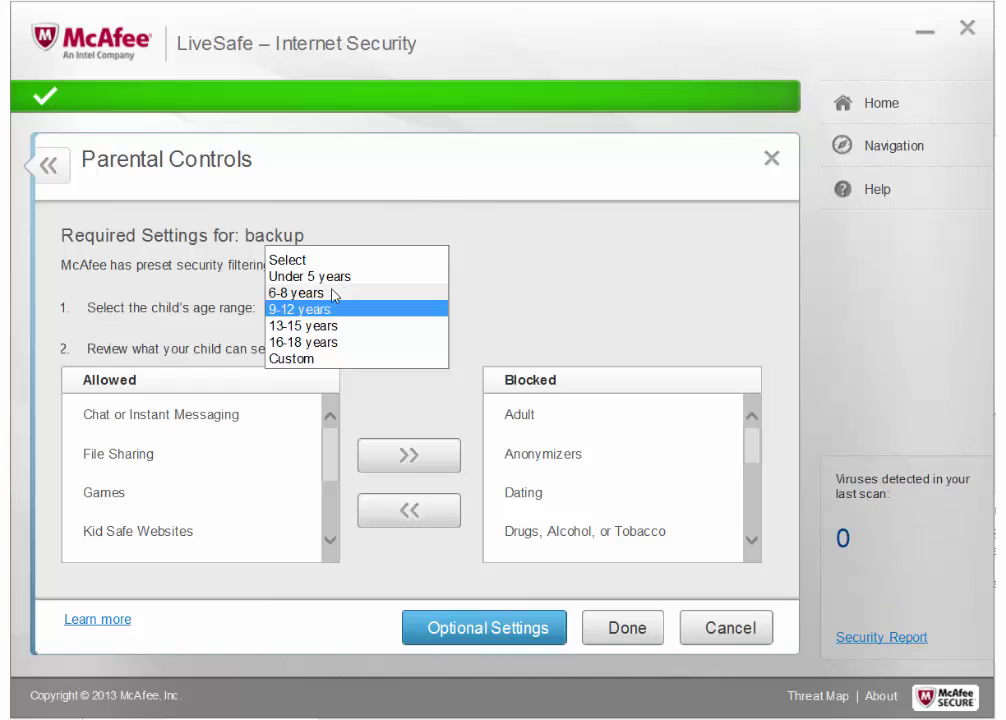
click(330, 294)
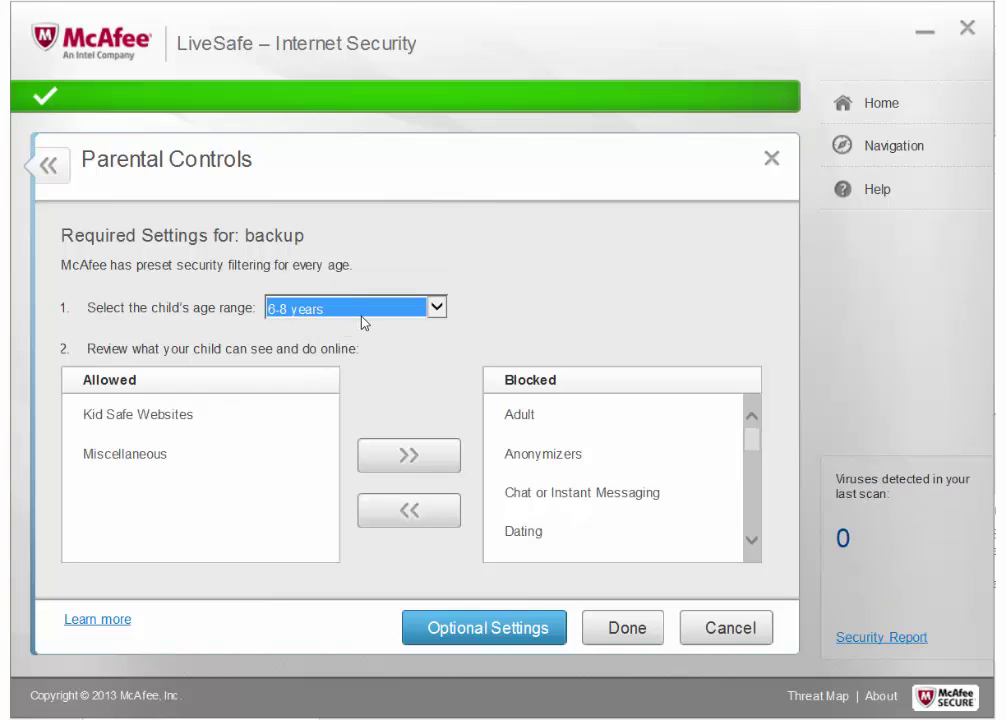
click(340, 312)
click(326, 293)
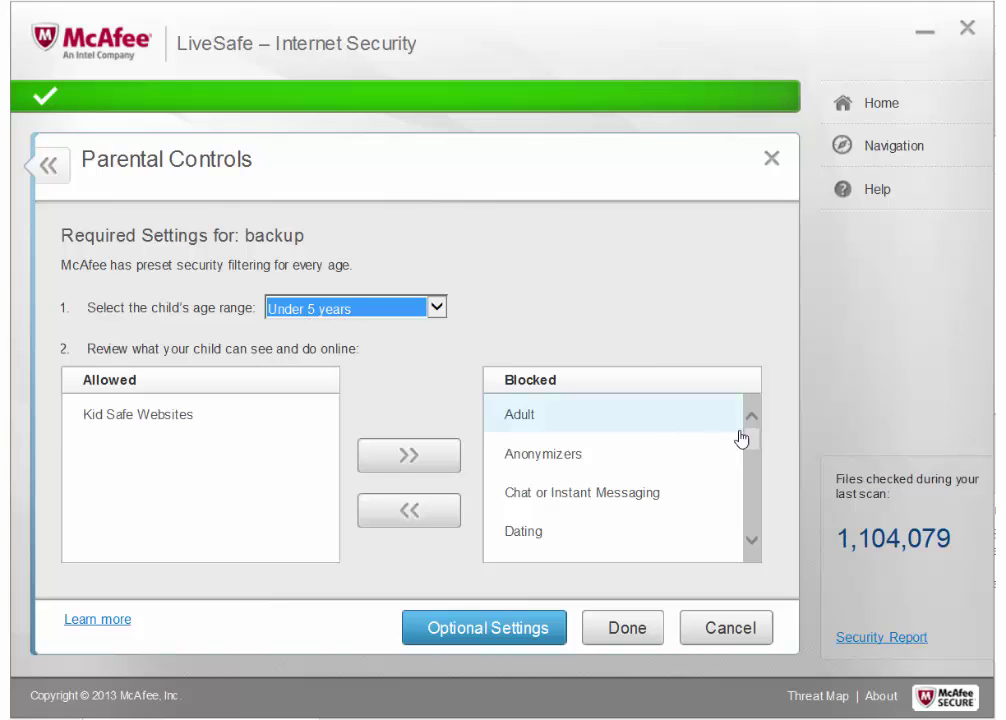
- Move the Anonymizers category to Allowed and then back to Blocked
mouse_move(756, 449)
mouse_down()
mouse_move(743, 521)
mouse_move(750, 541)
mouse_move(752, 441)
mouse_up()
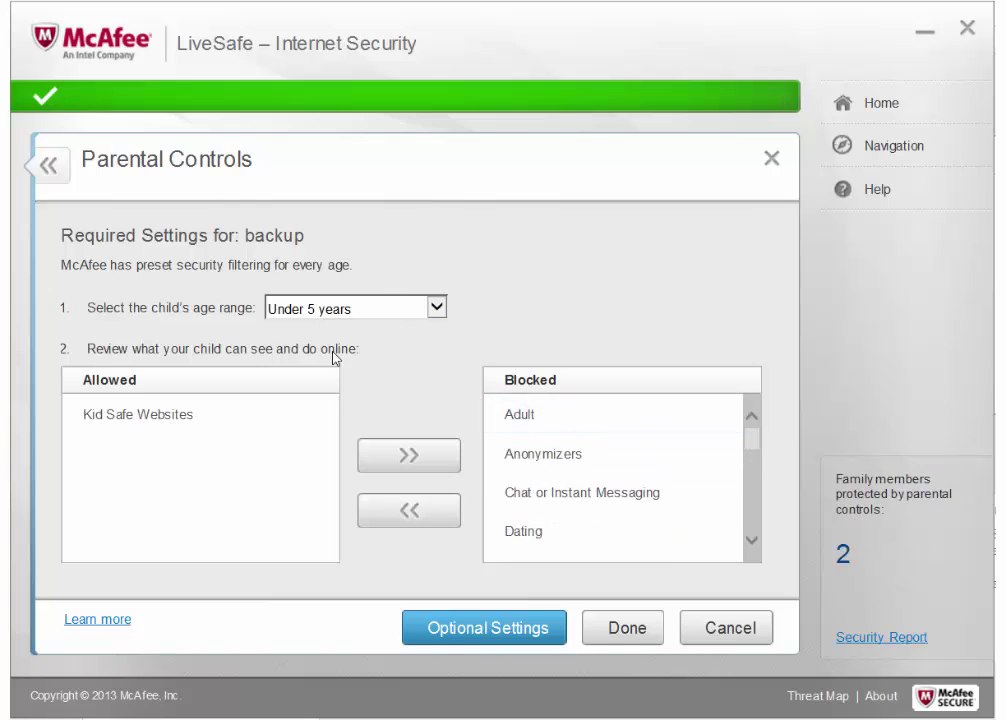
click(606, 466)
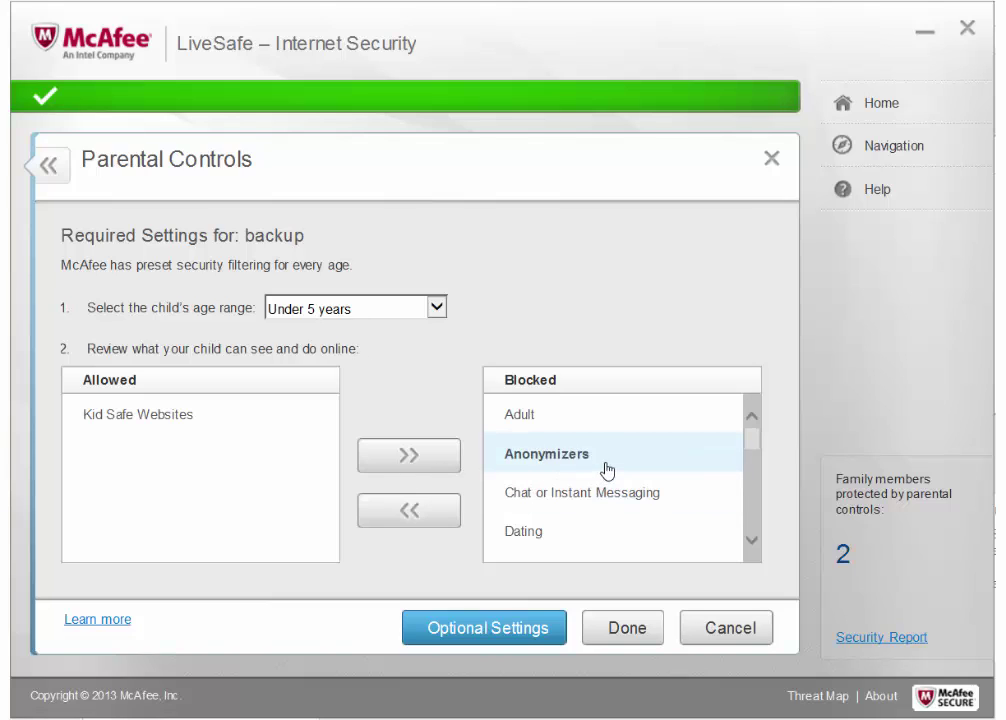
click(412, 511)
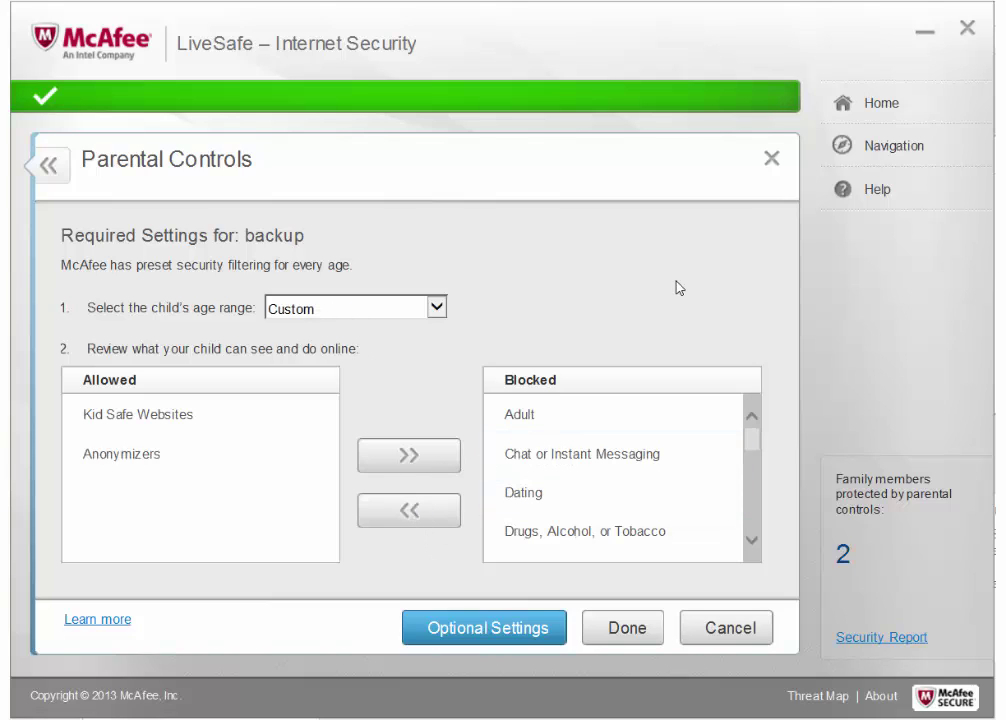
click(156, 452)
click(380, 456)
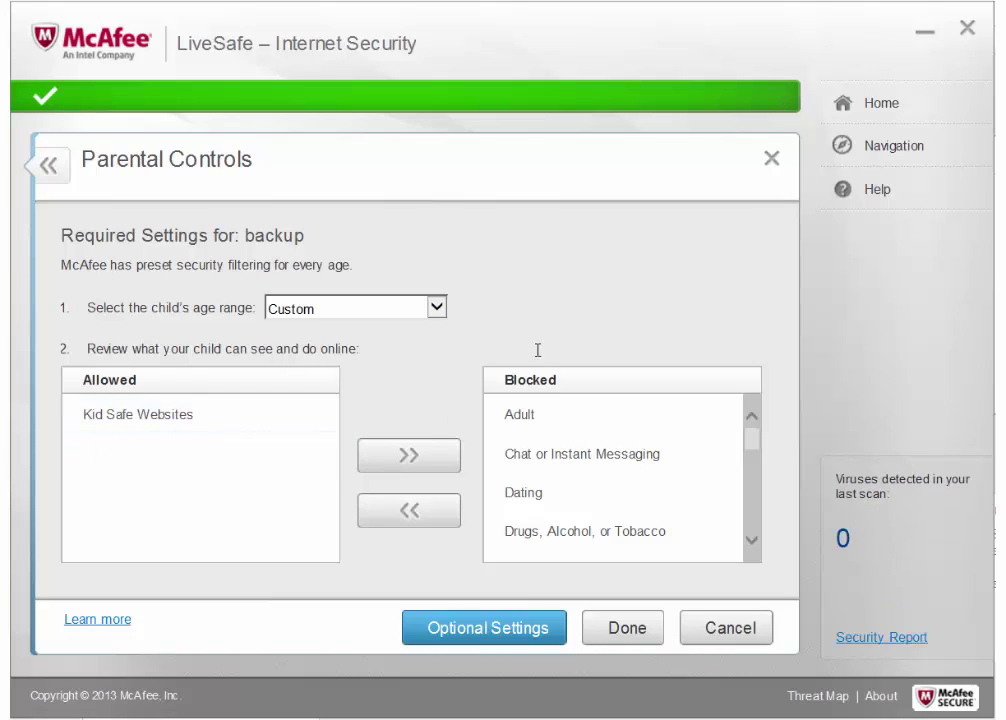
- Decline keeping the Custom age when continuing to optional settings, and reopen the age list
click(366, 307)
click(345, 311)
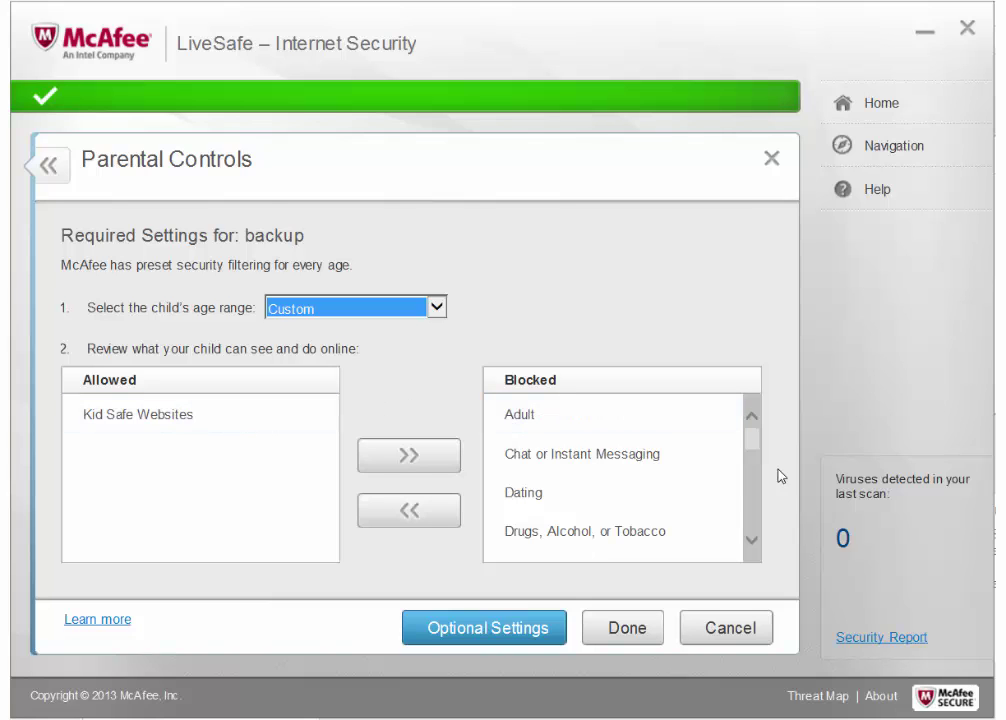
drag(752, 456, 748, 523)
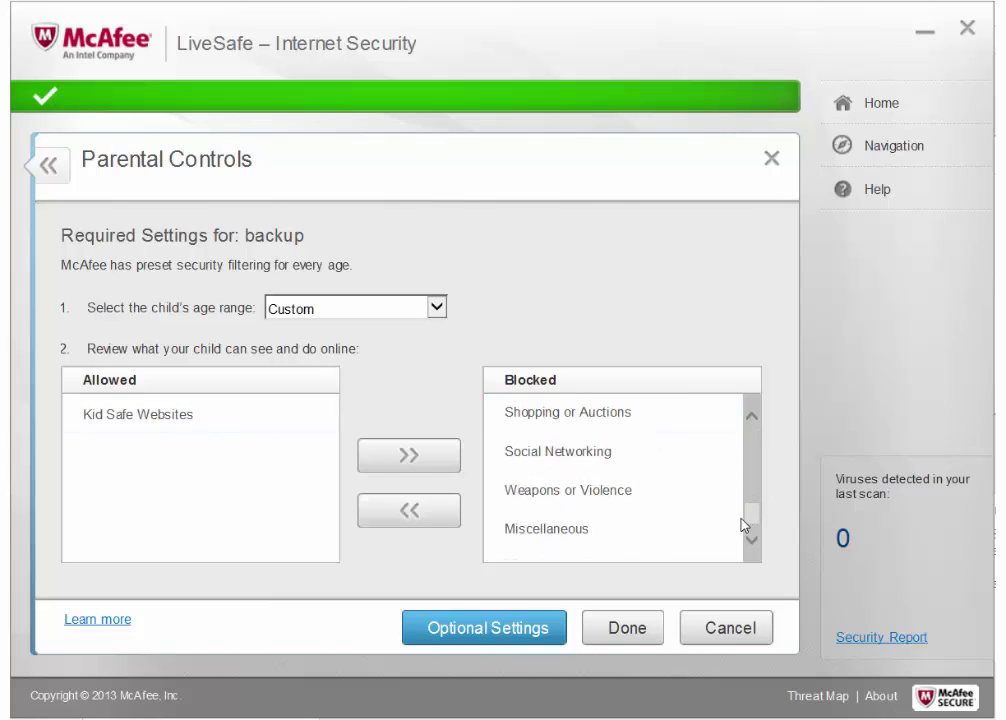
click(494, 630)
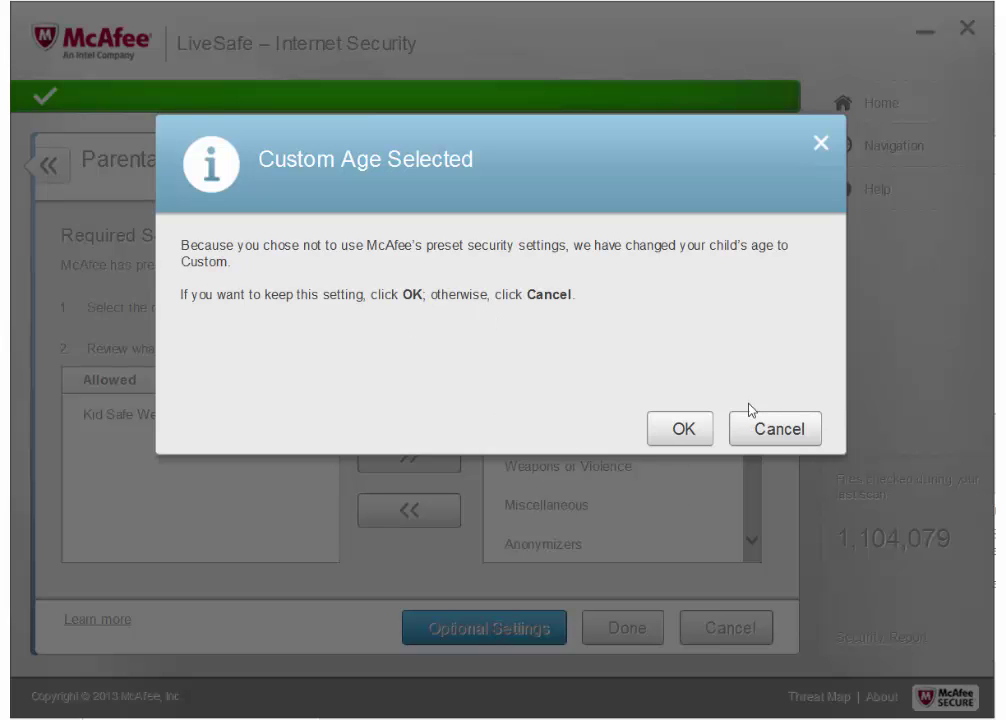
click(760, 430)
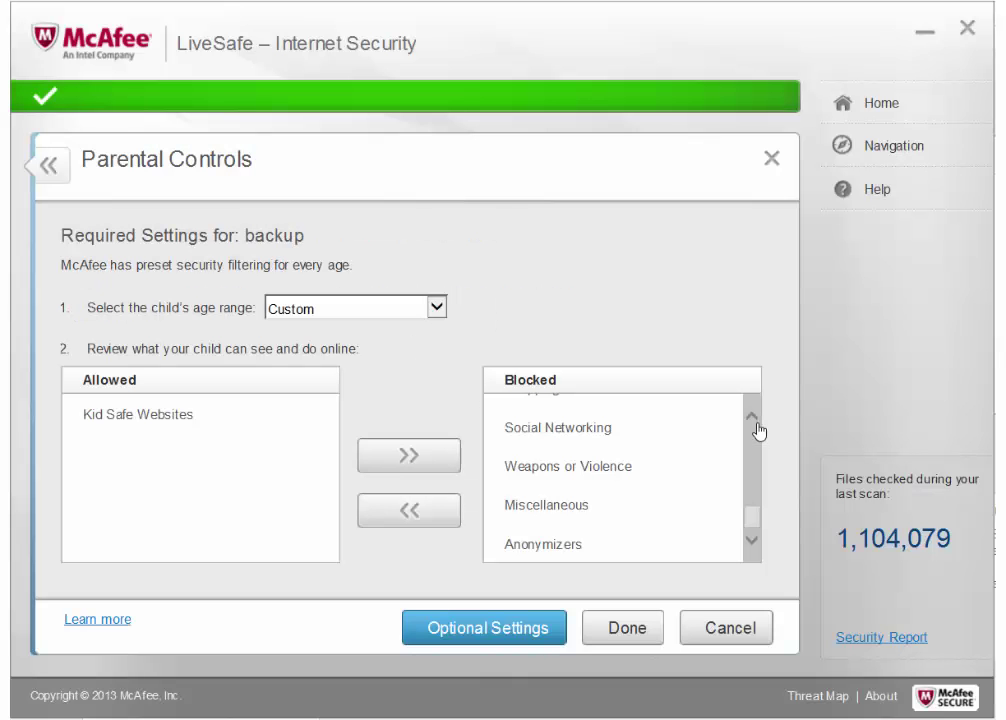
click(395, 310)
- Select 6-8 years for backup and continue through Optional Settings to the Online Schedule
click(330, 244)
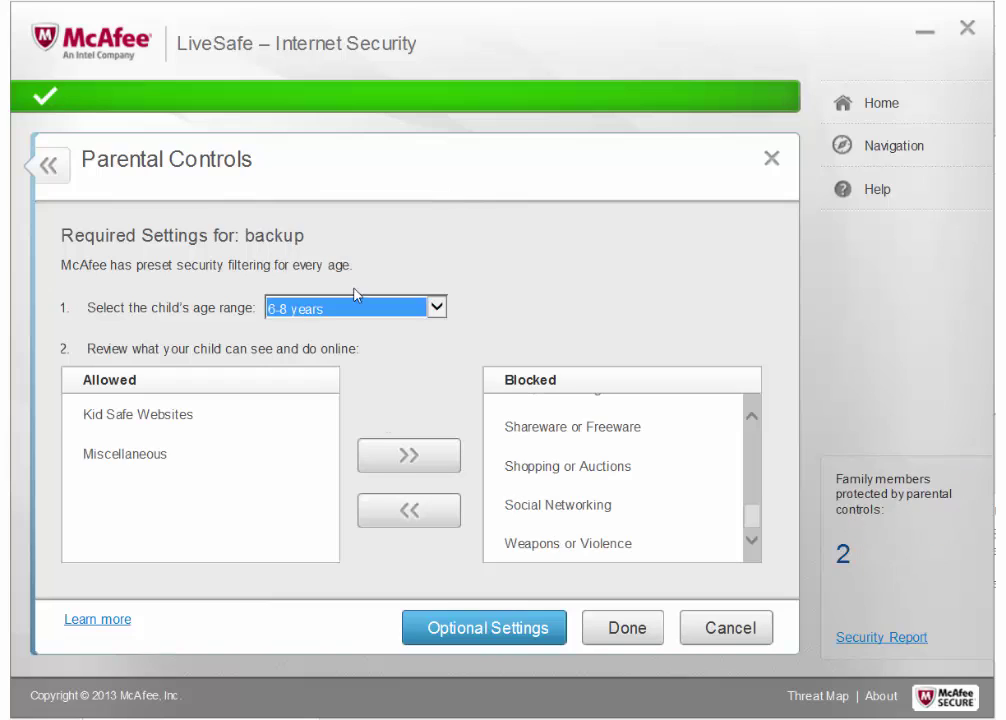
click(496, 628)
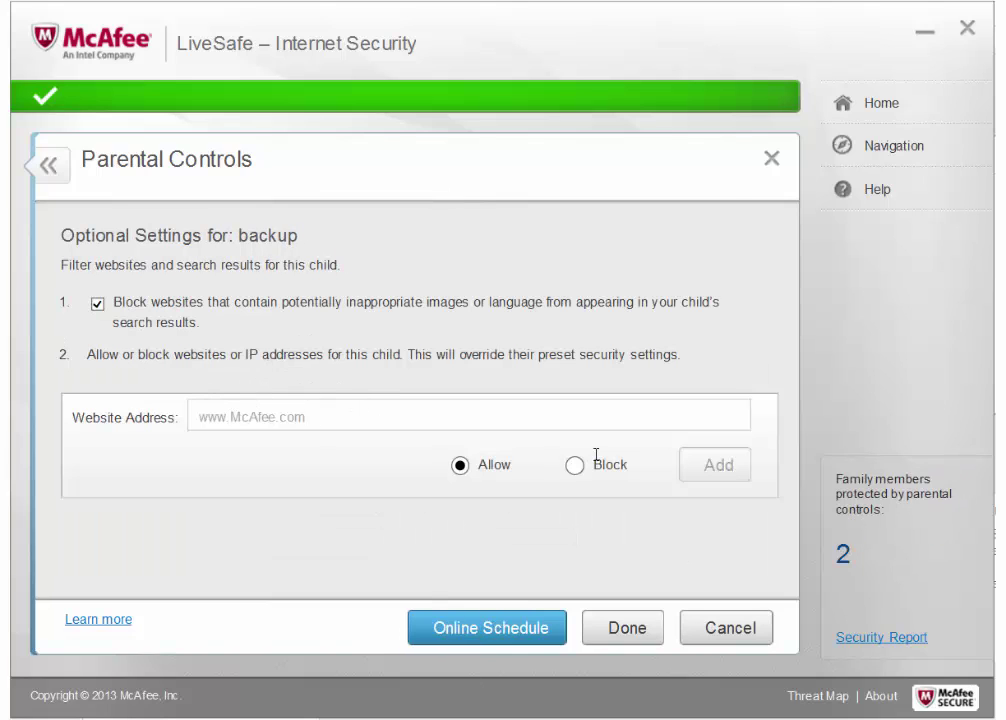
click(497, 622)
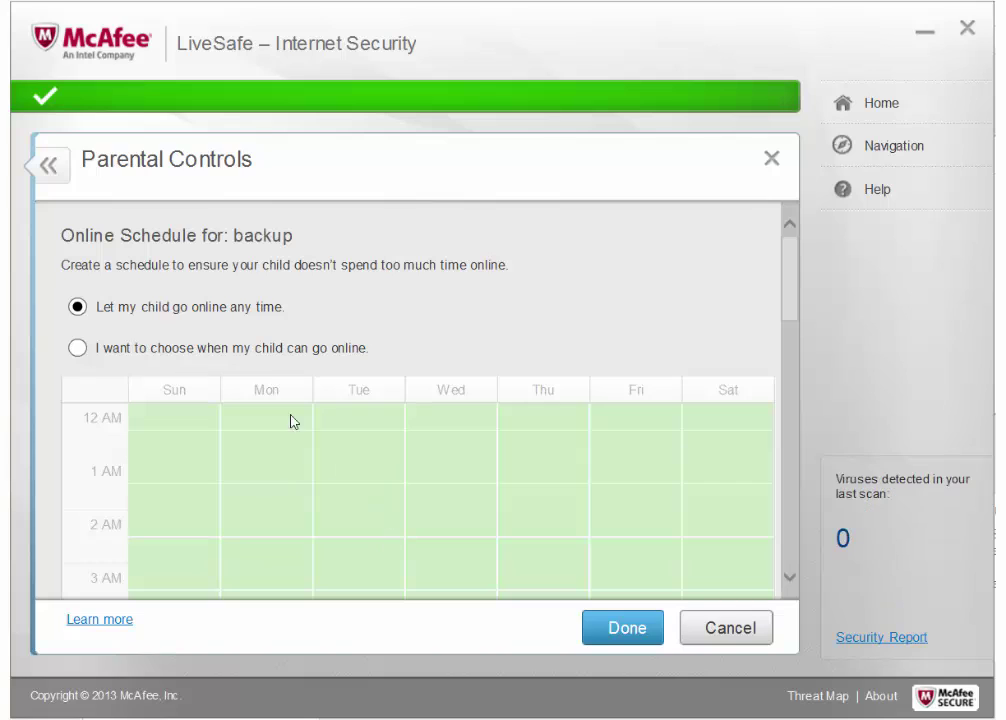
- Try a Monday 12:00–1:30 online window, then cancel to keep online time unrestricted
click(77, 348)
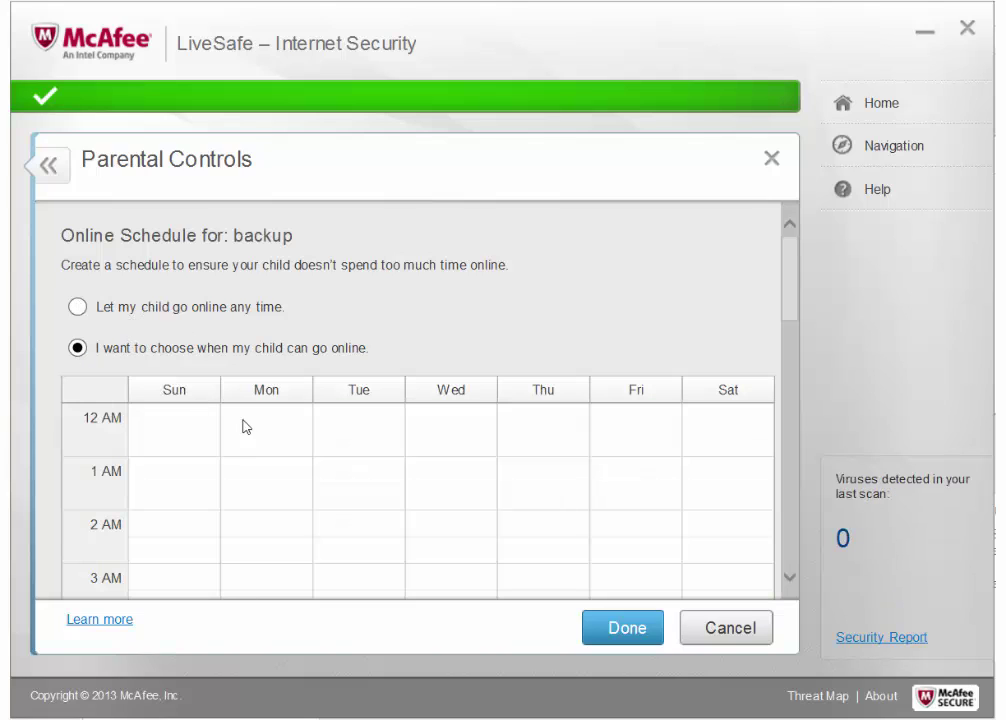
drag(245, 422, 308, 470)
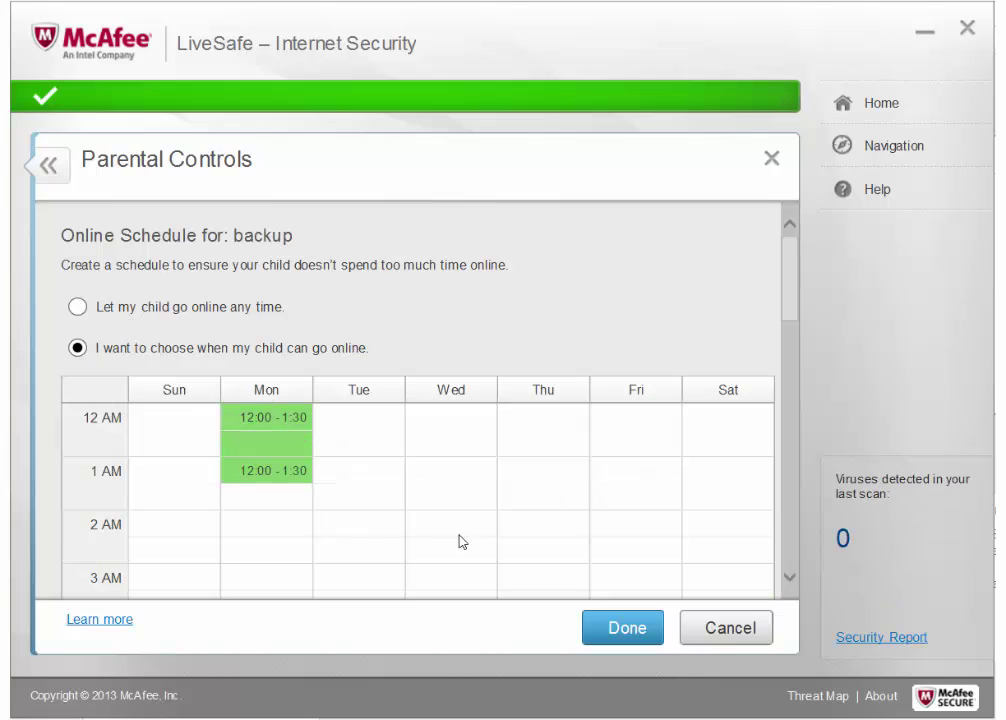
click(720, 627)
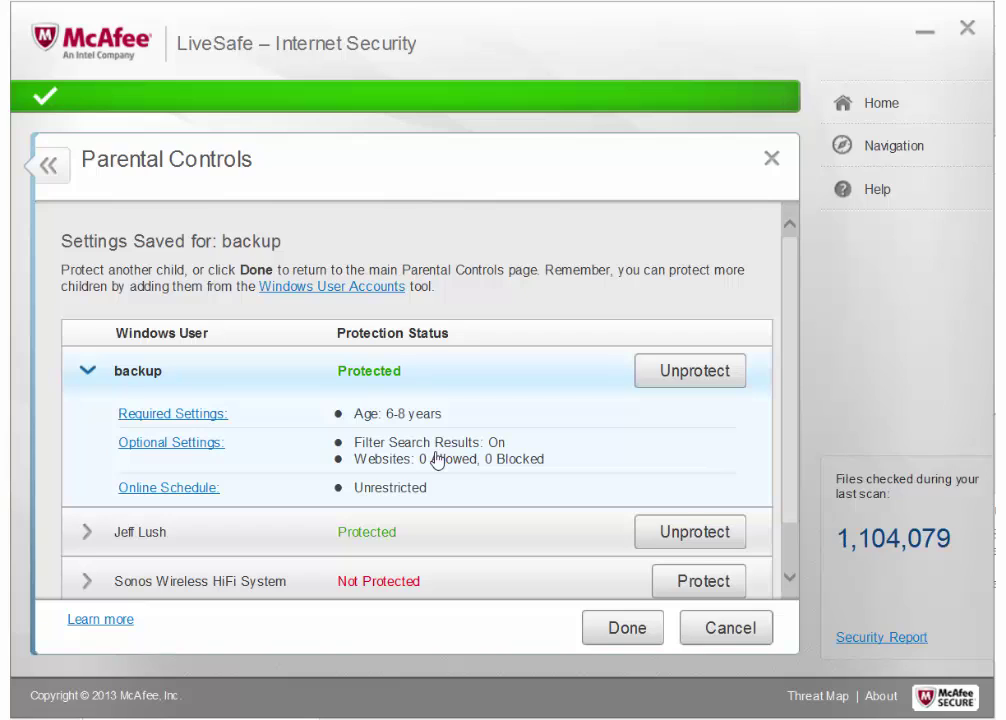
- Collapse and re-expand backup's details, then choose Unprotect for backup
click(88, 372)
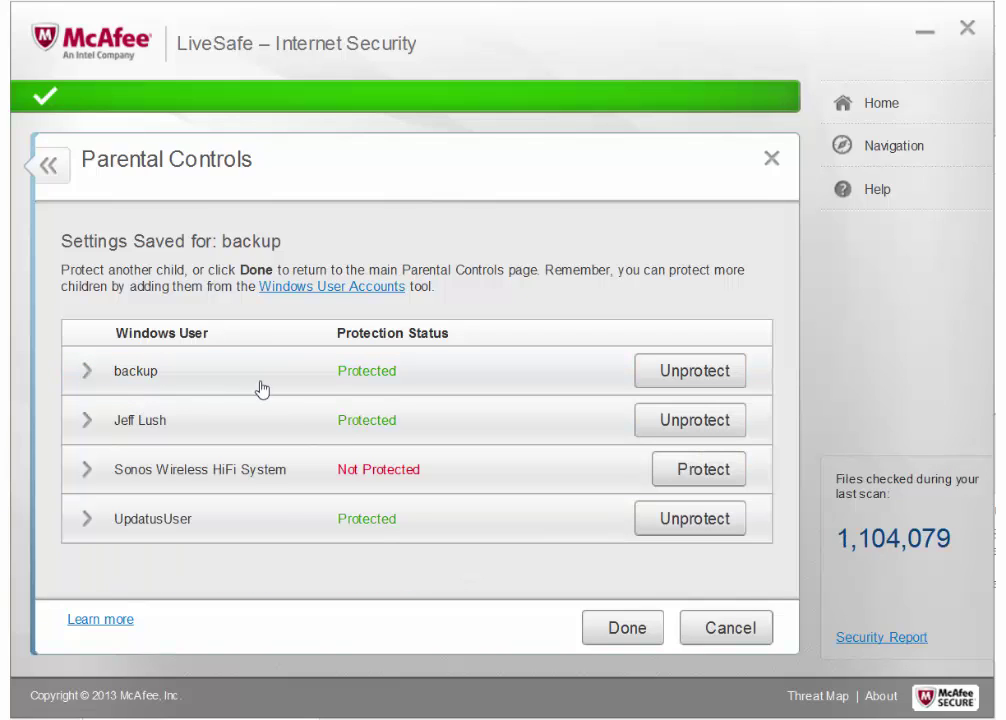
click(418, 381)
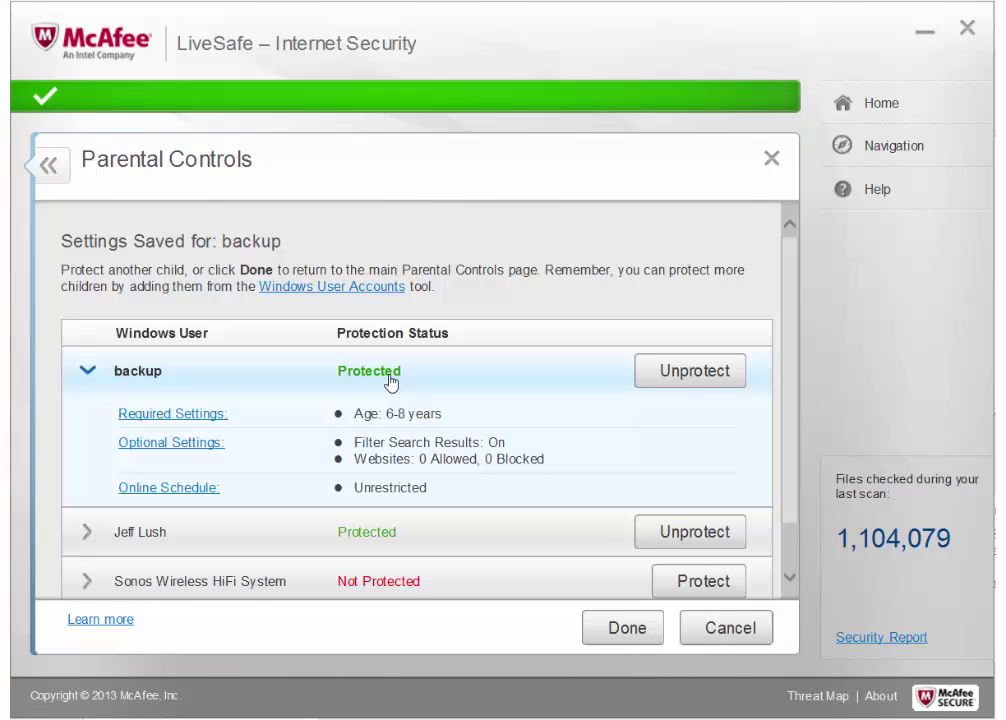
click(686, 374)
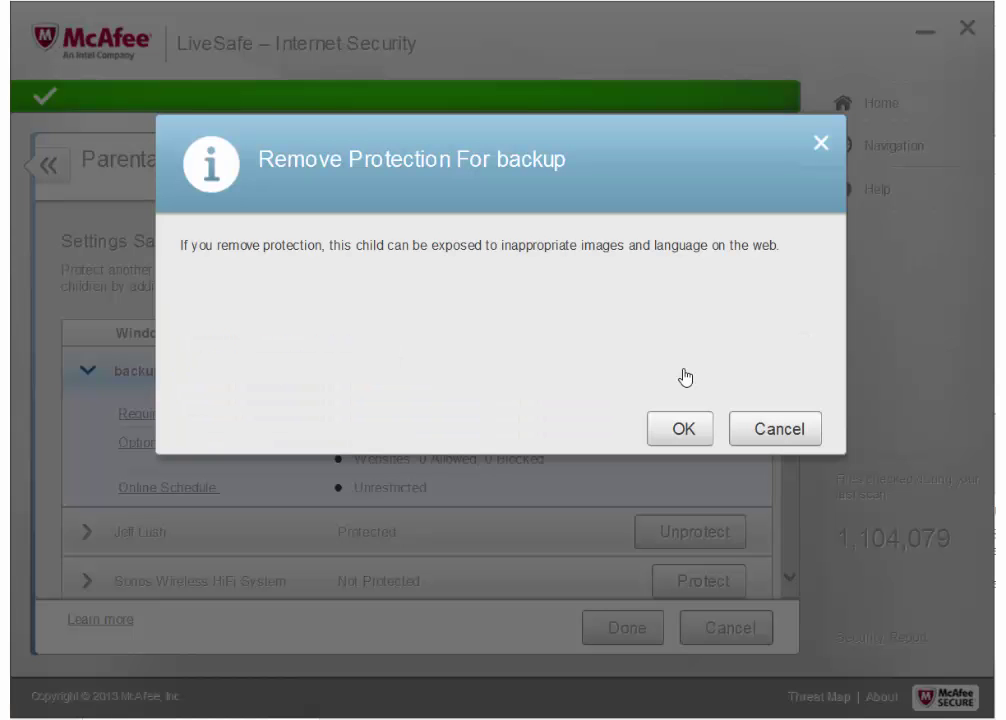
- Confirm removing backup's protection and collapse its row
click(682, 428)
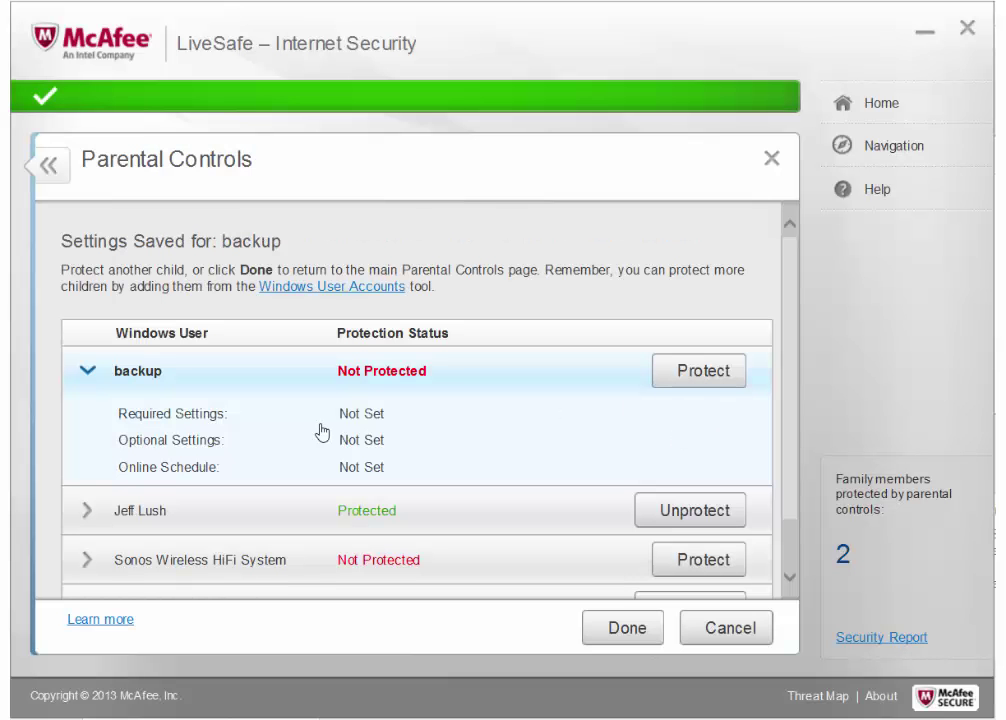
click(87, 372)
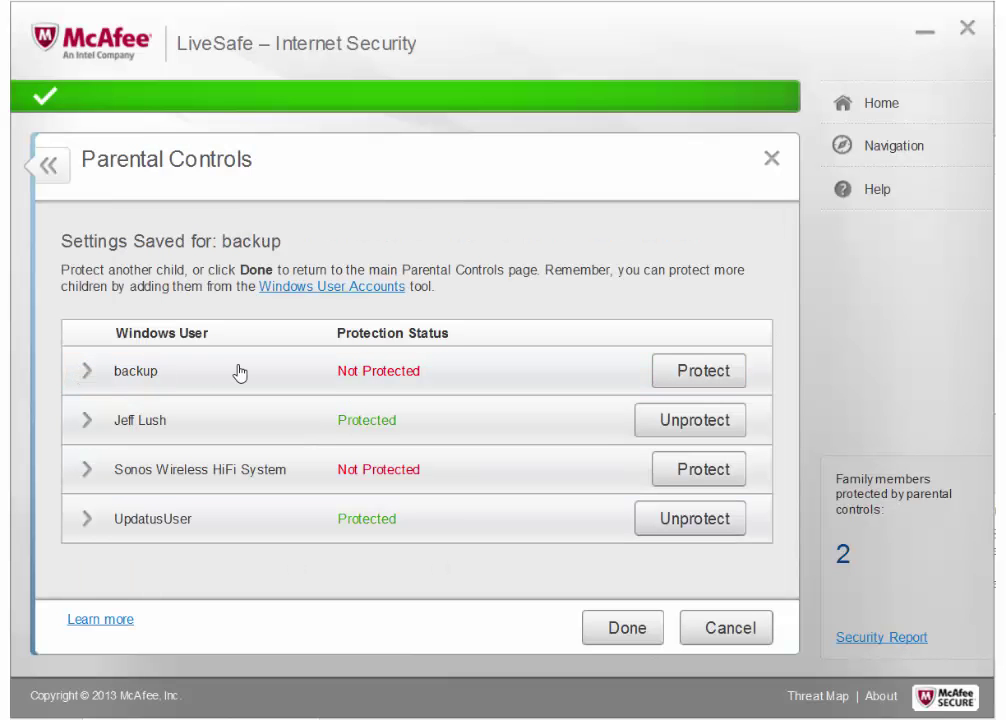